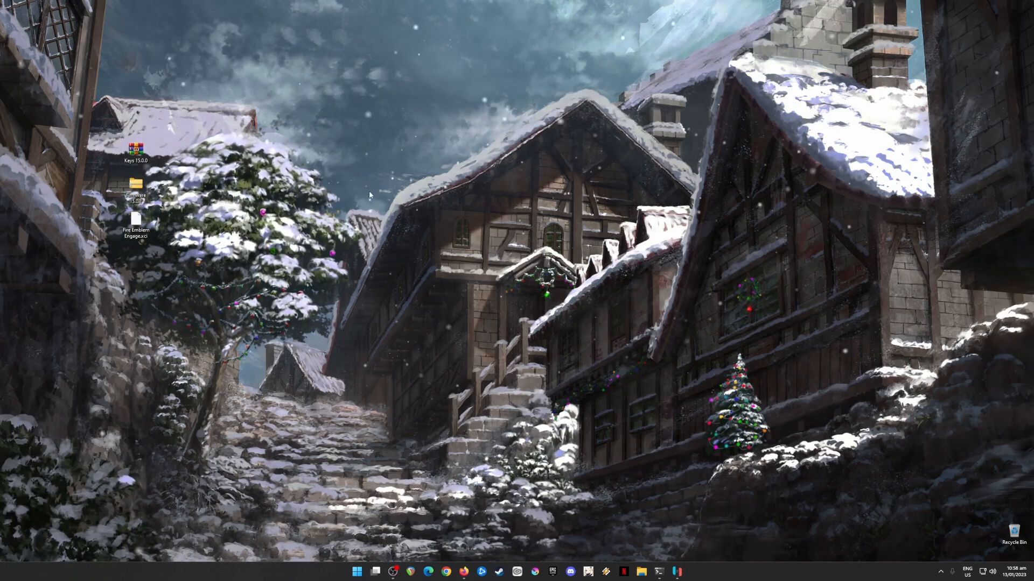
left_click(681, 570)
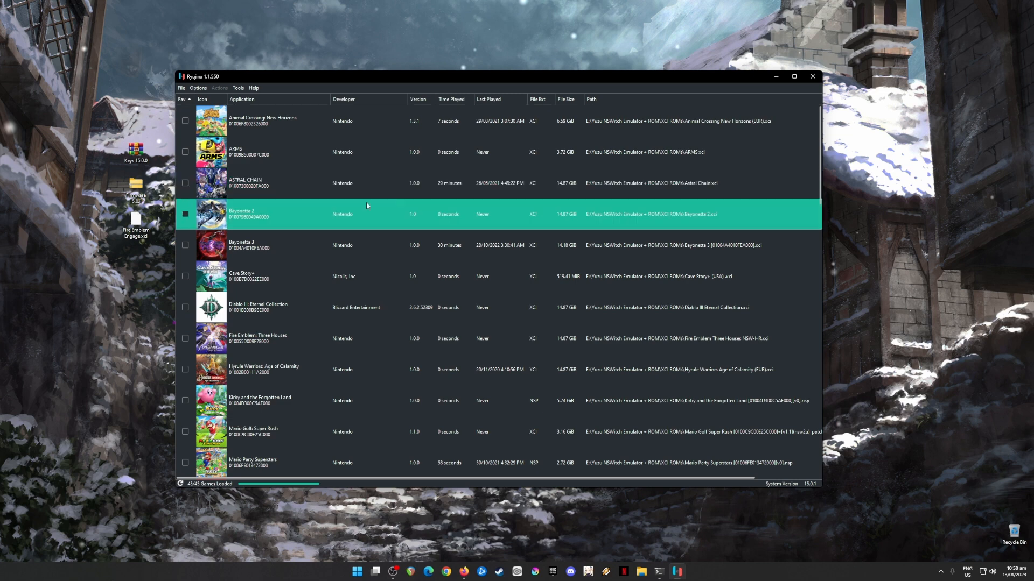
left_click_drag(101, 114, 157, 246)
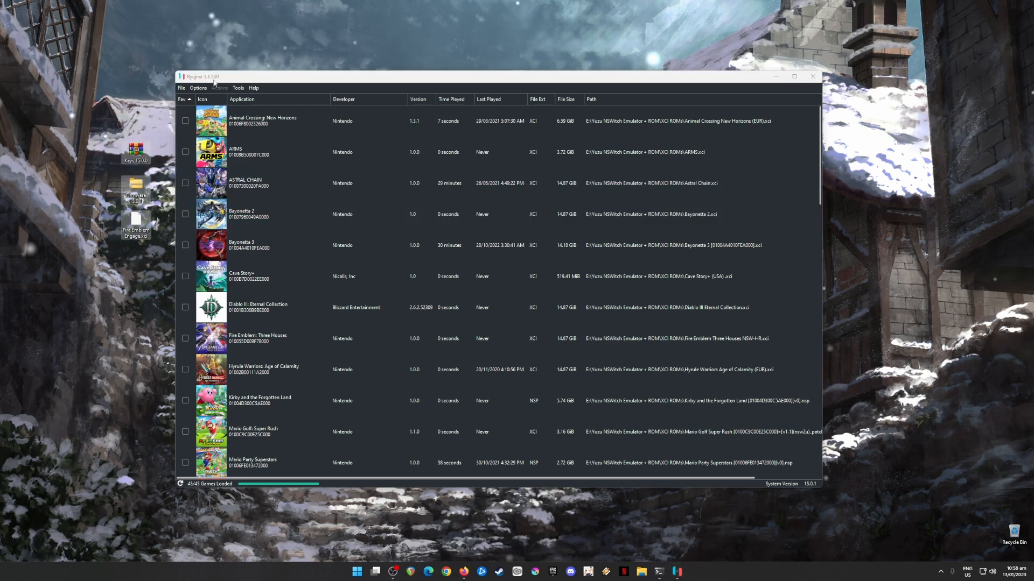
left_click(389, 156)
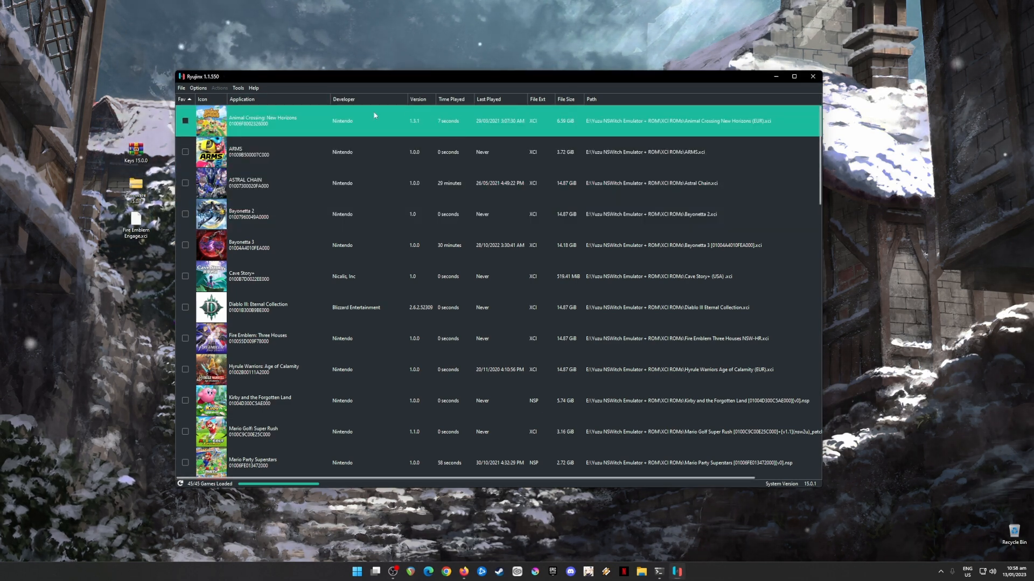
left_click_drag(99, 114, 155, 248)
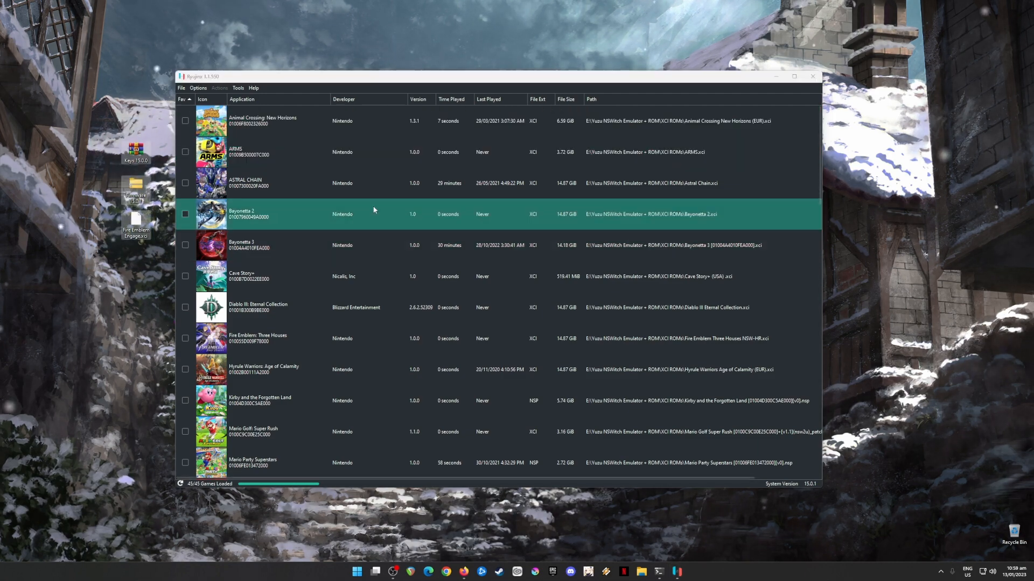
left_click(776, 76)
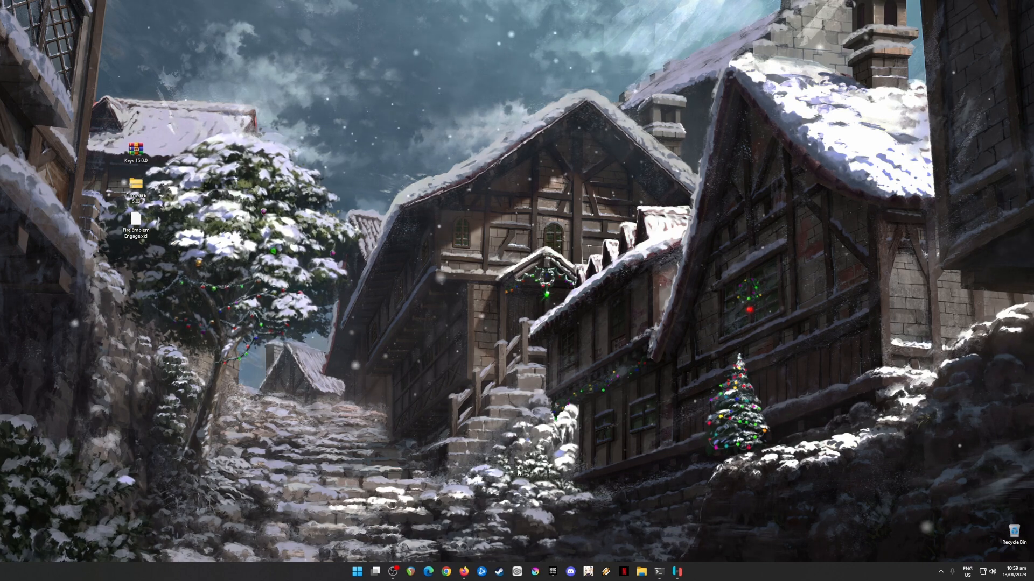
Switch to Firefox and search Google for "ryujinx emulator"
left_click(464, 574)
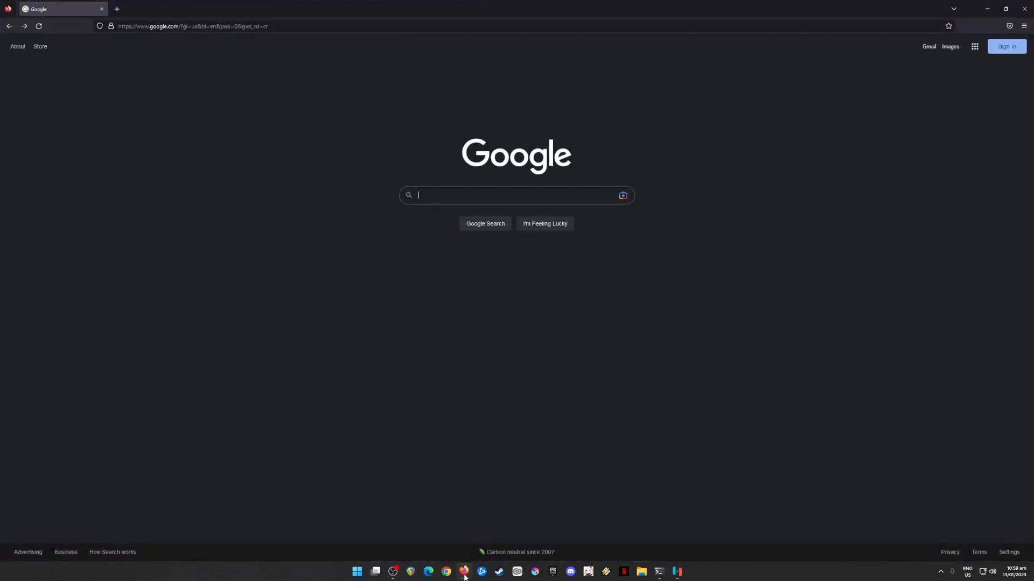
left_click(527, 201)
type("ryujinx ")
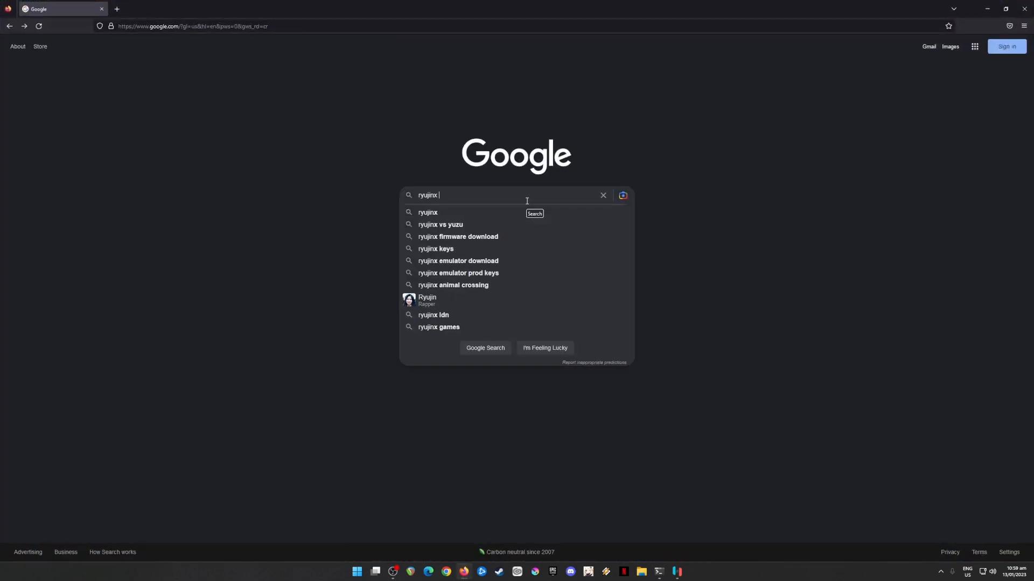
type("emulator")
key("Return")
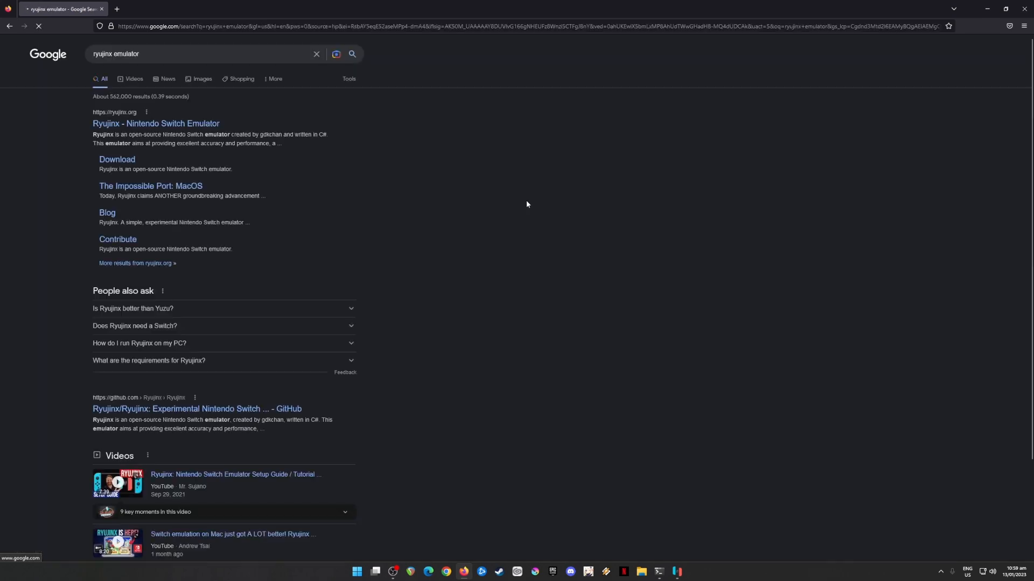
View the download page of the official Ryujinx website from the search results, and minimize the browser
left_click(160, 129)
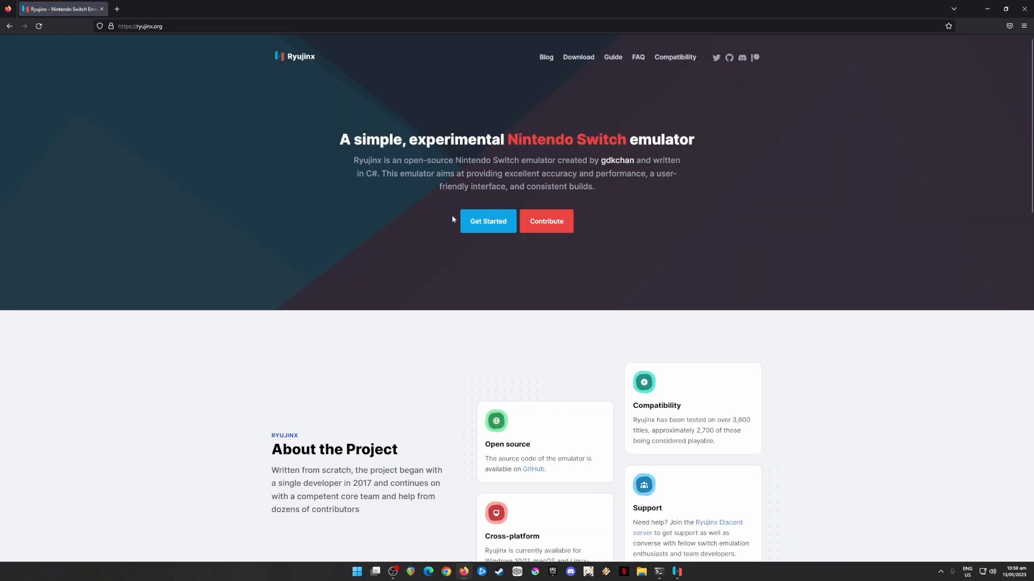
left_click(577, 59)
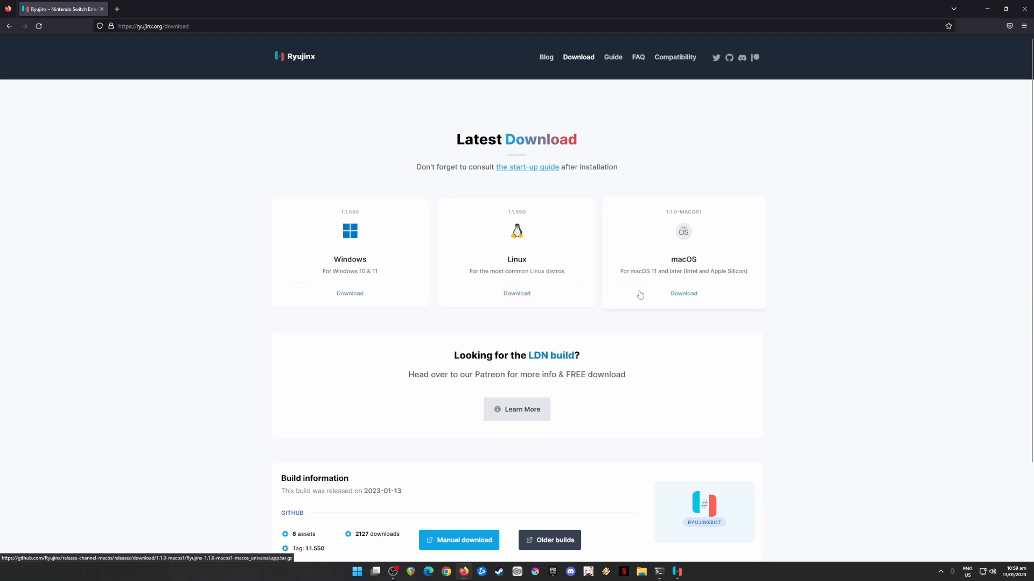
left_click(988, 15)
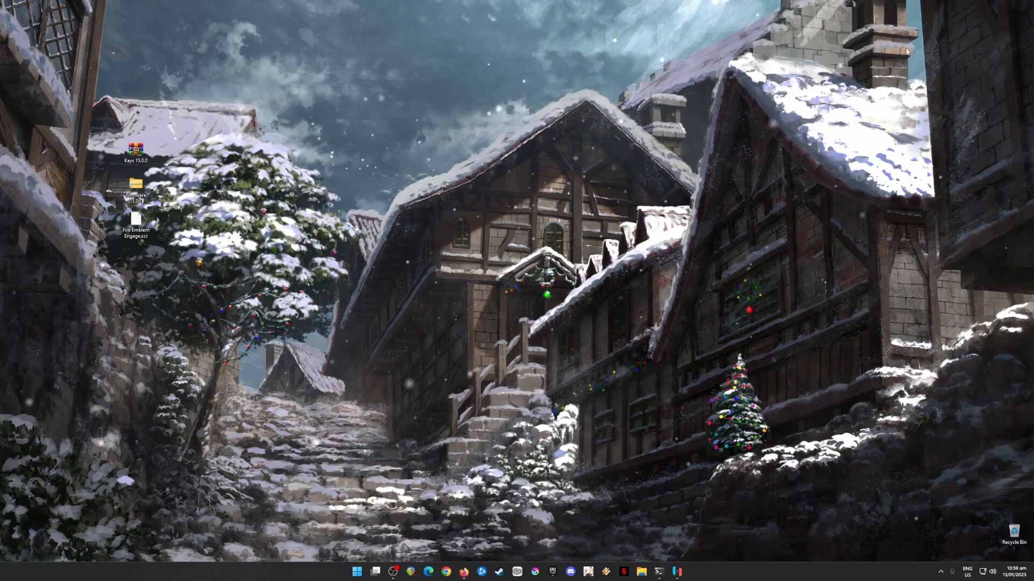
left_click(676, 572)
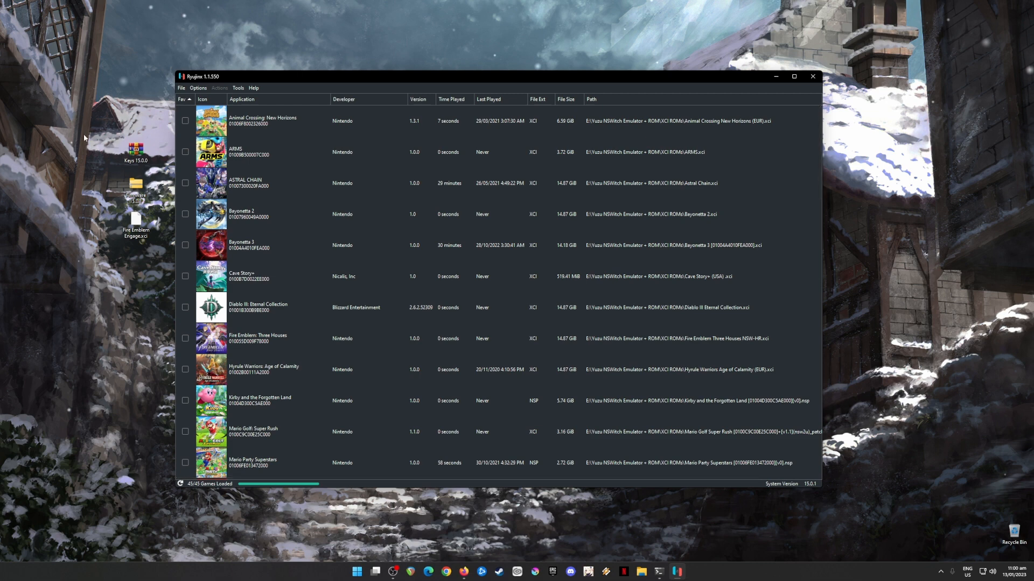
left_click_drag(85, 137, 155, 289)
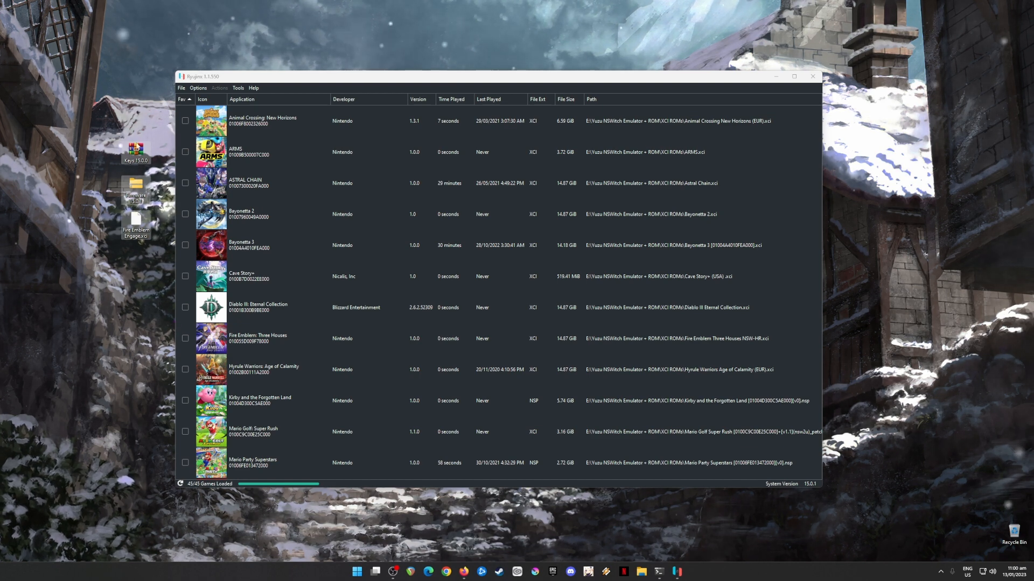
left_click(137, 146)
left_click(139, 199)
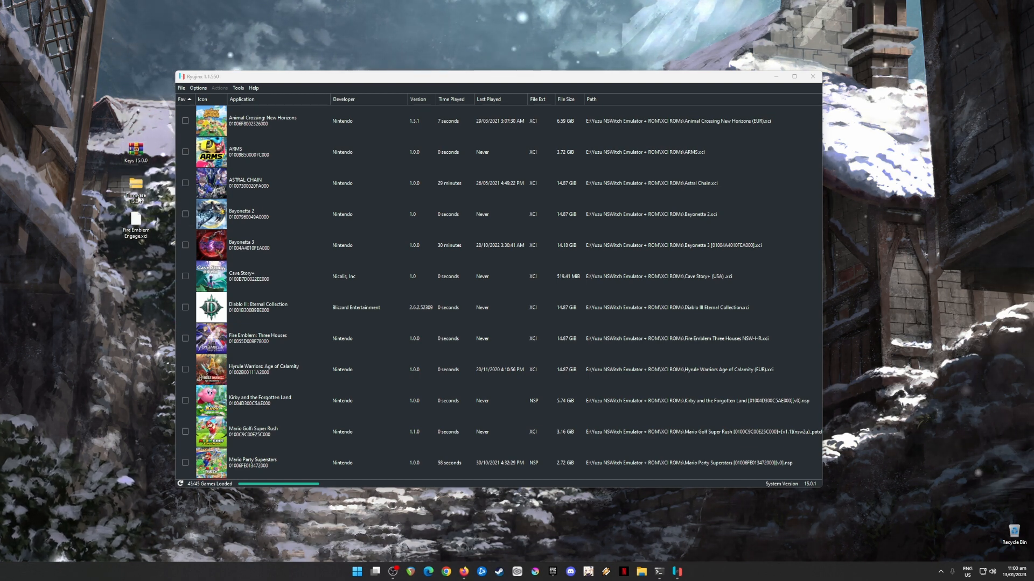
left_click_drag(88, 124, 152, 207)
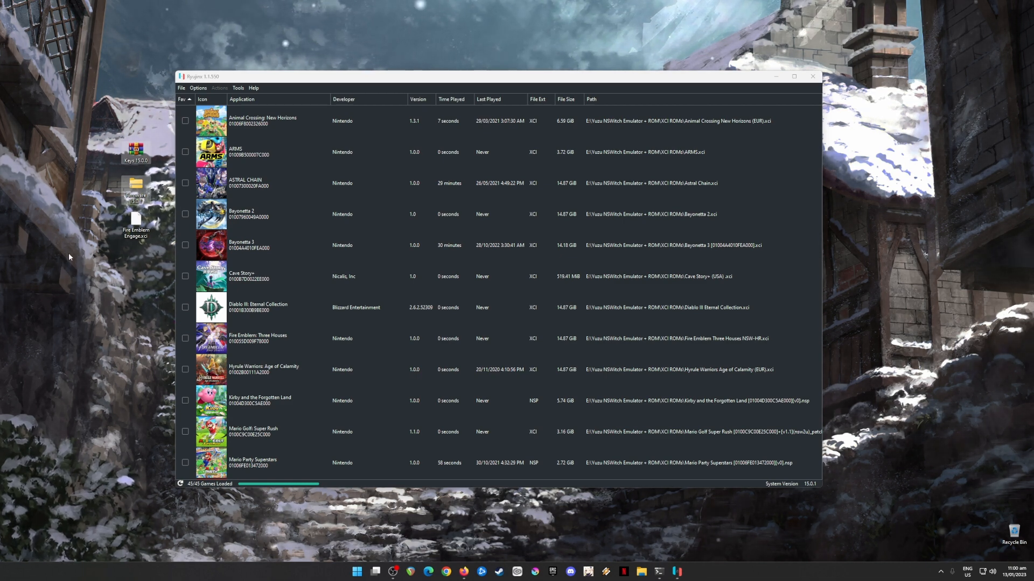
left_click(259, 79)
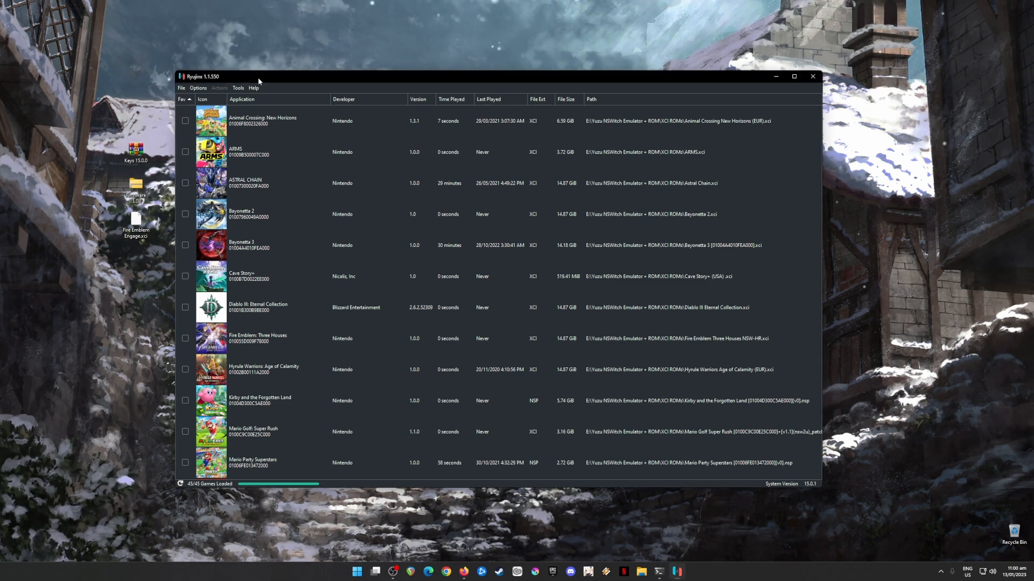
left_click_drag(99, 125, 161, 261)
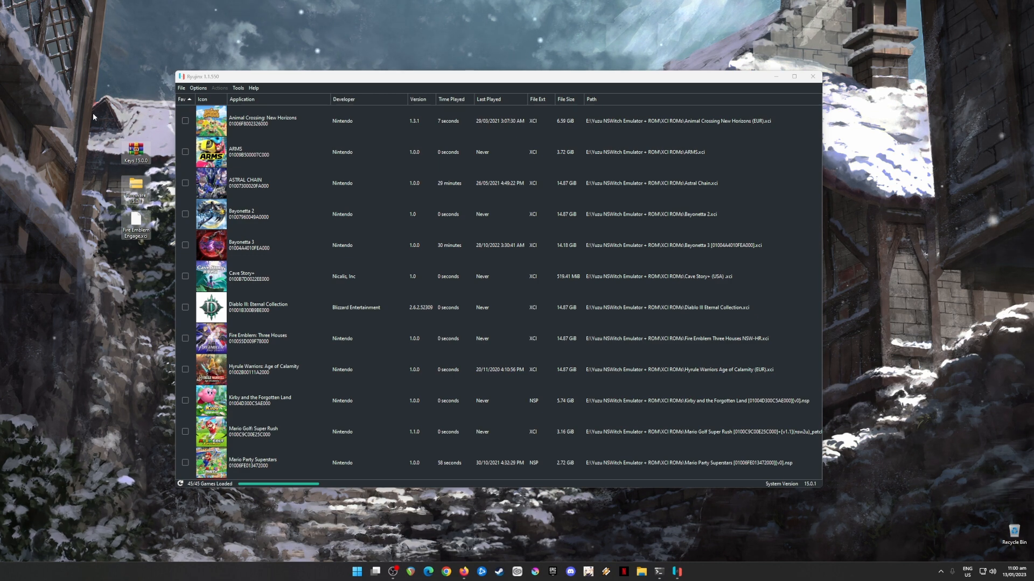
left_click_drag(92, 115, 158, 256)
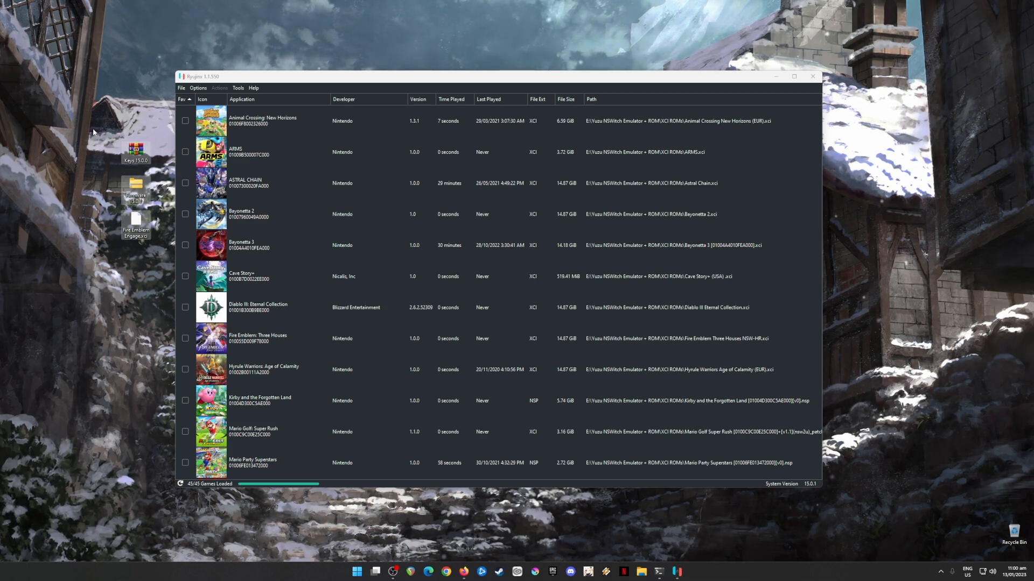
left_click_drag(93, 130, 150, 205)
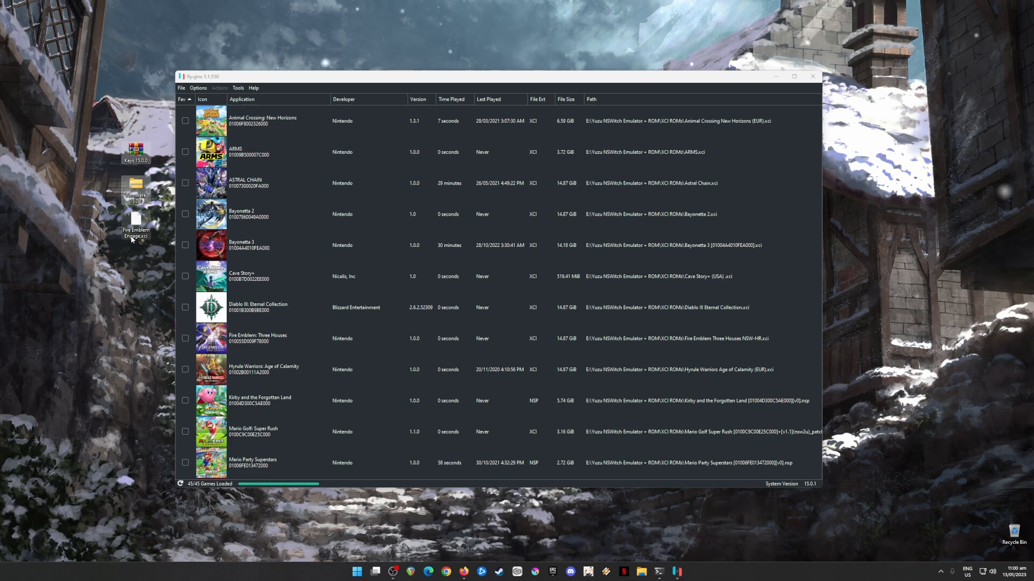
left_click(166, 192)
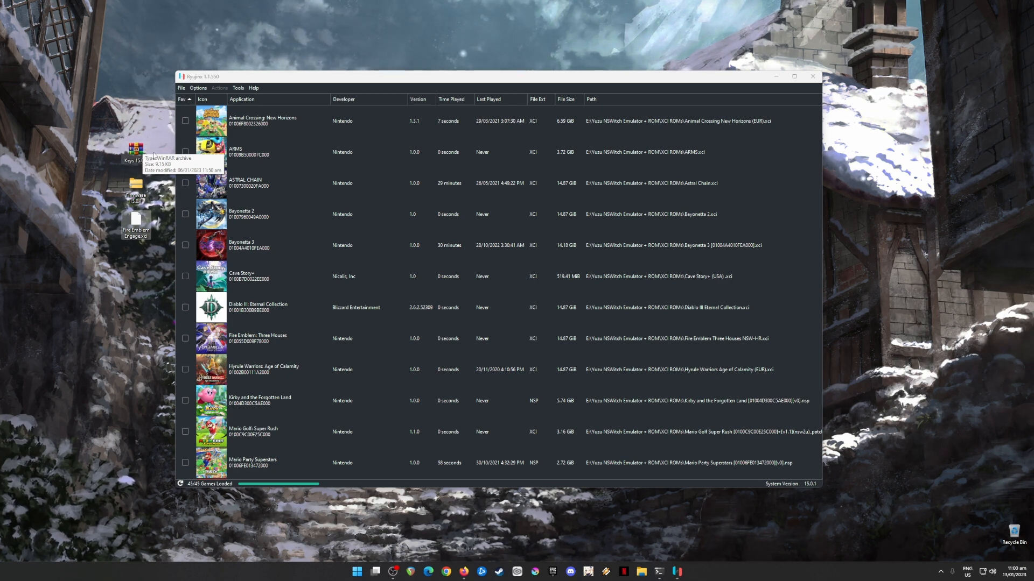
left_click_drag(102, 118, 158, 249)
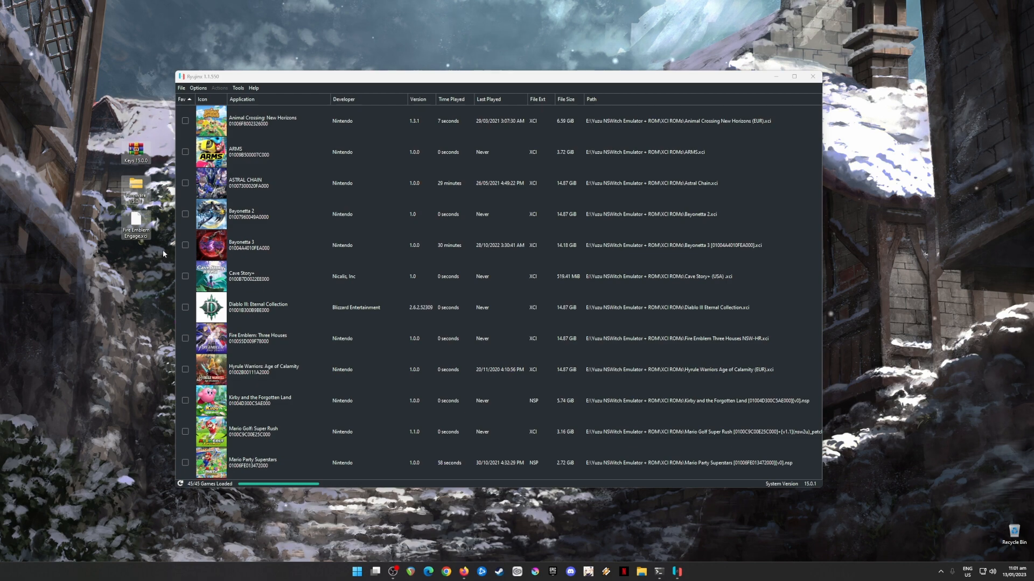
left_click(776, 78)
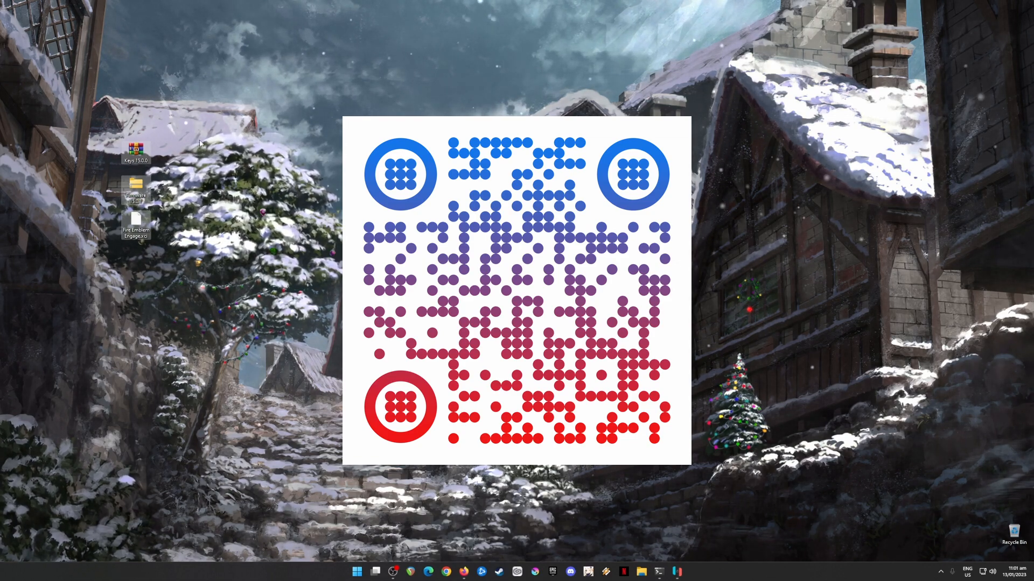
left_click_drag(196, 105, 93, 289)
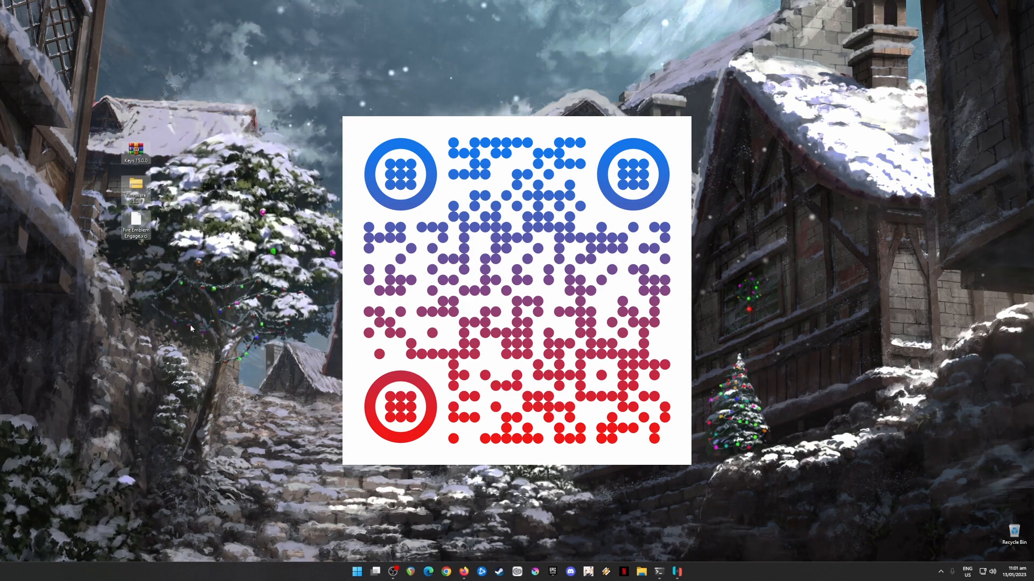
left_click(234, 201)
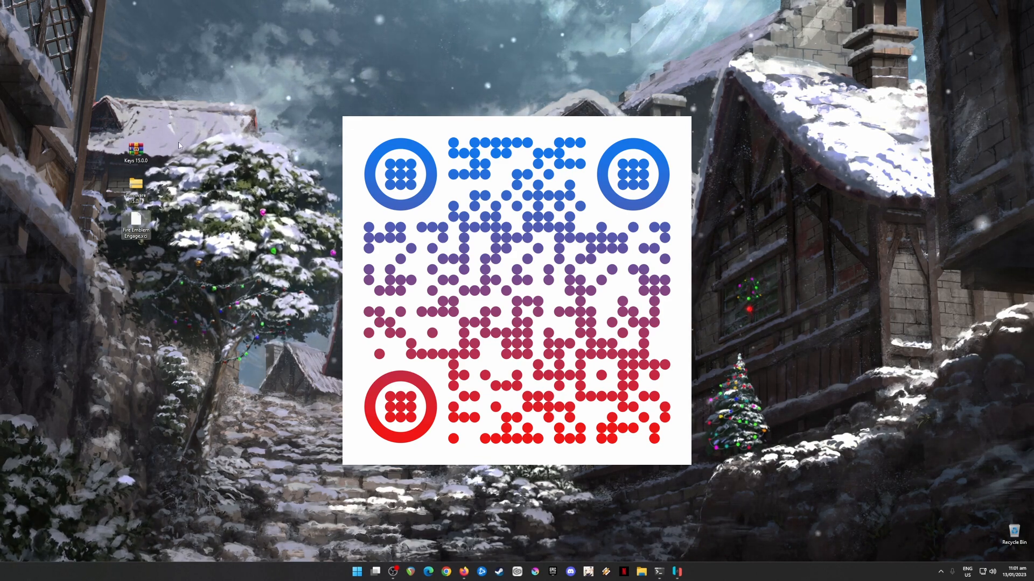
left_click_drag(183, 138, 109, 206)
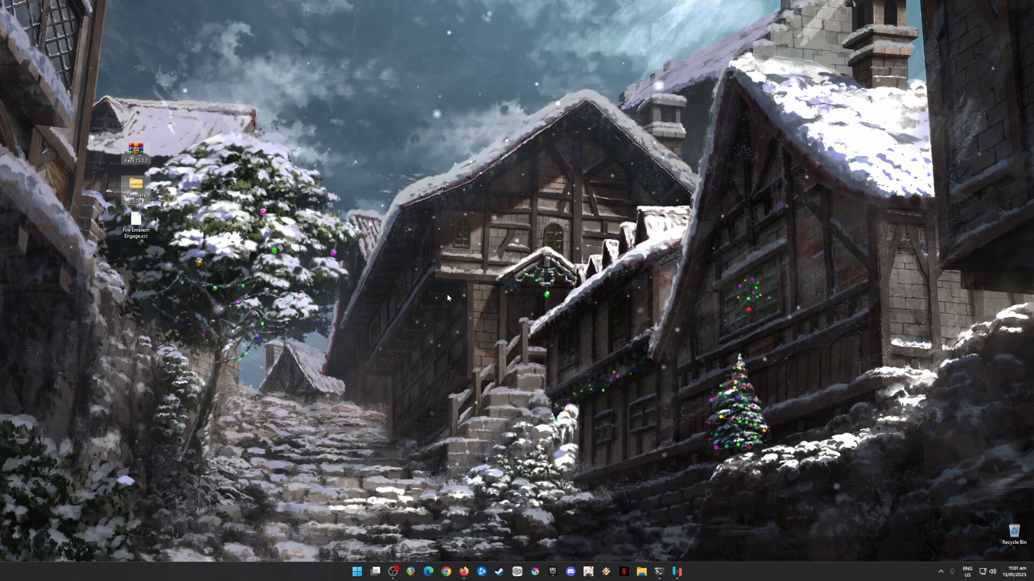
left_click_drag(191, 114, 130, 279)
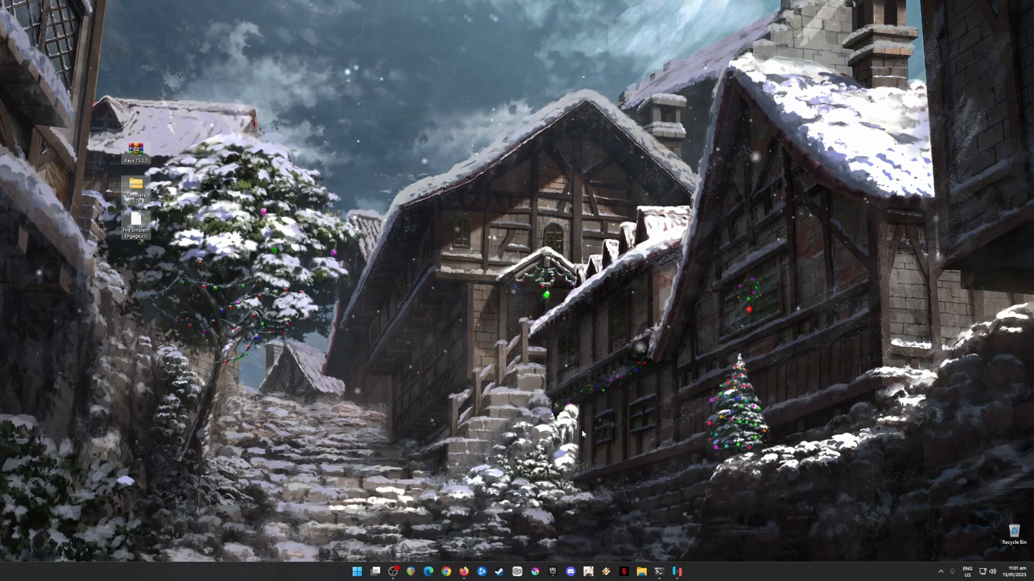
Switch to Ryujinx, open its Ryujinx data folder in File Explorer and go into the system subfolder
left_click(676, 572)
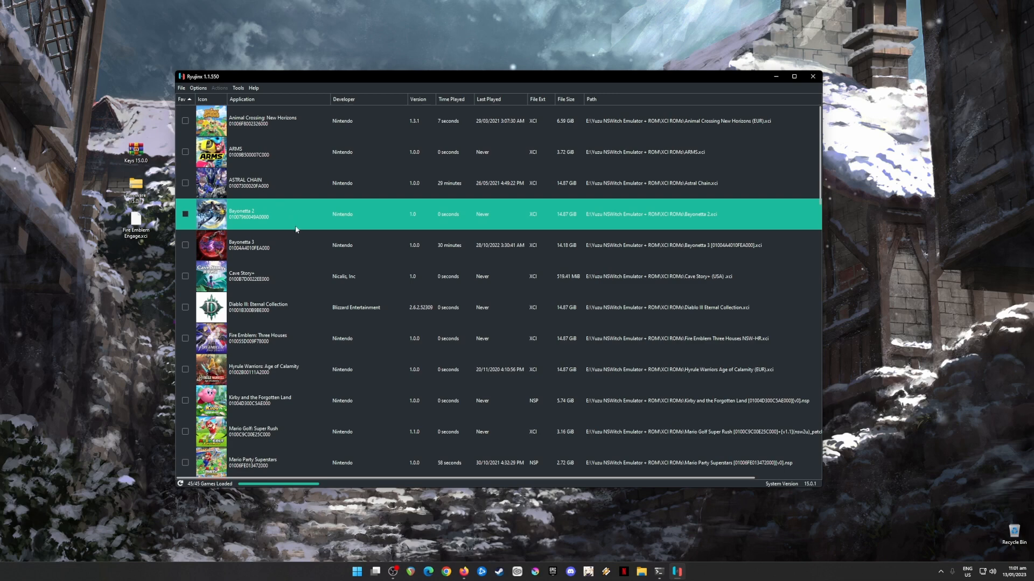
left_click_drag(86, 134, 166, 269)
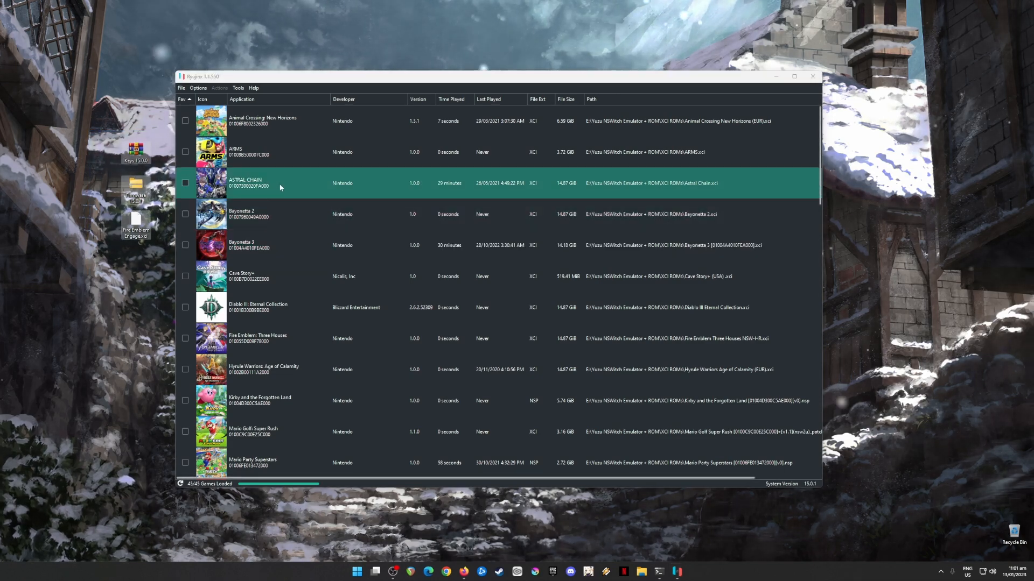
left_click(224, 79)
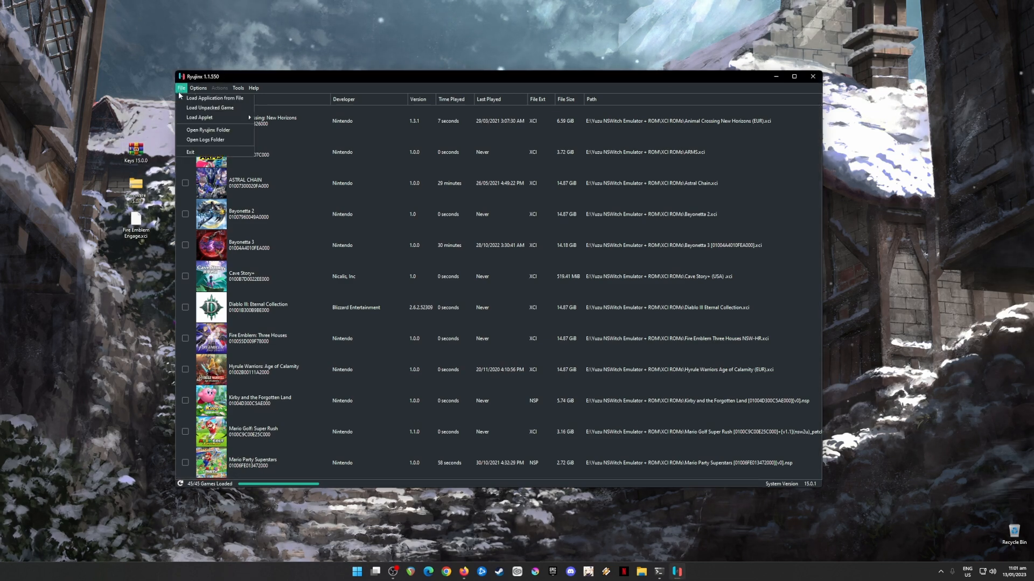
left_click(207, 131)
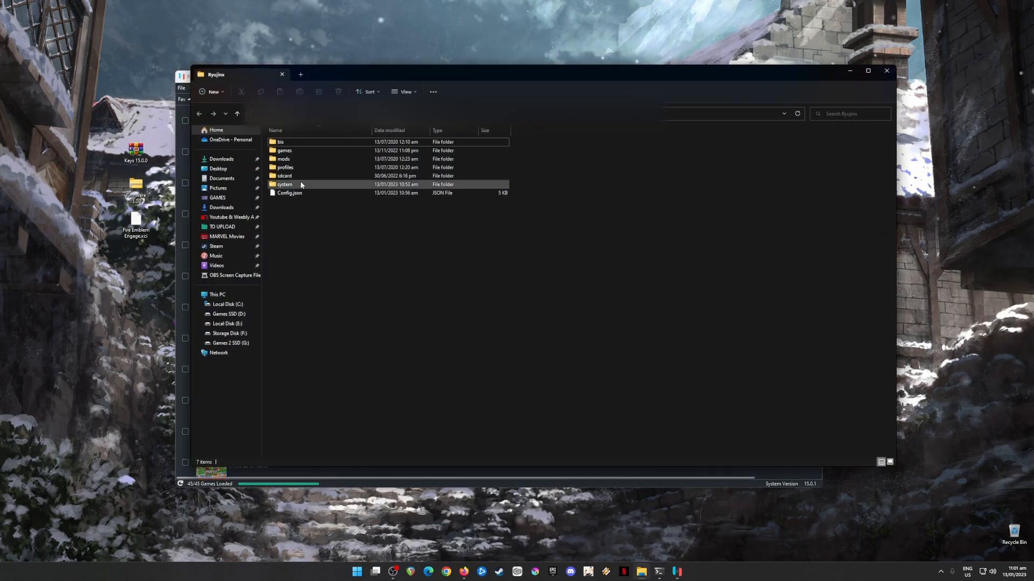
left_click(331, 186)
double_click(331, 184)
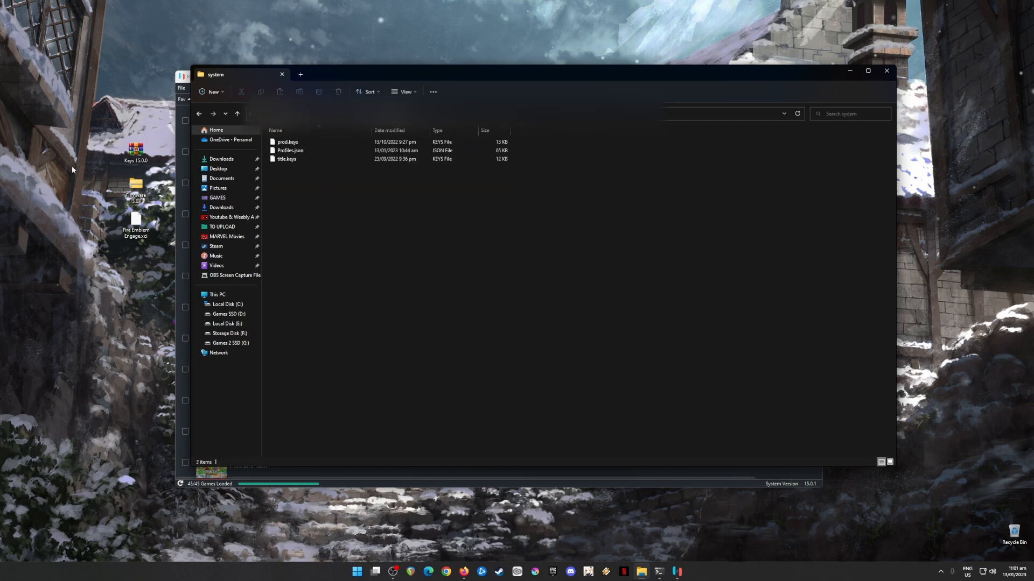
Copy prod.keys and title.keys from the Keys 15.0.0 archive on the desktop into the Ryujinx system folder
left_click(138, 160)
double_click(138, 160)
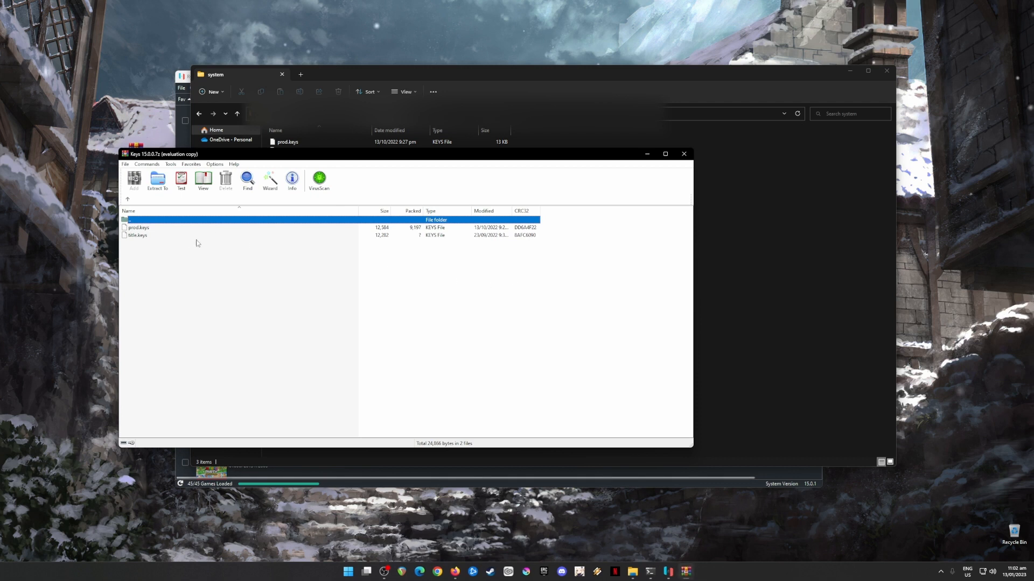
left_click_drag(168, 248, 139, 230)
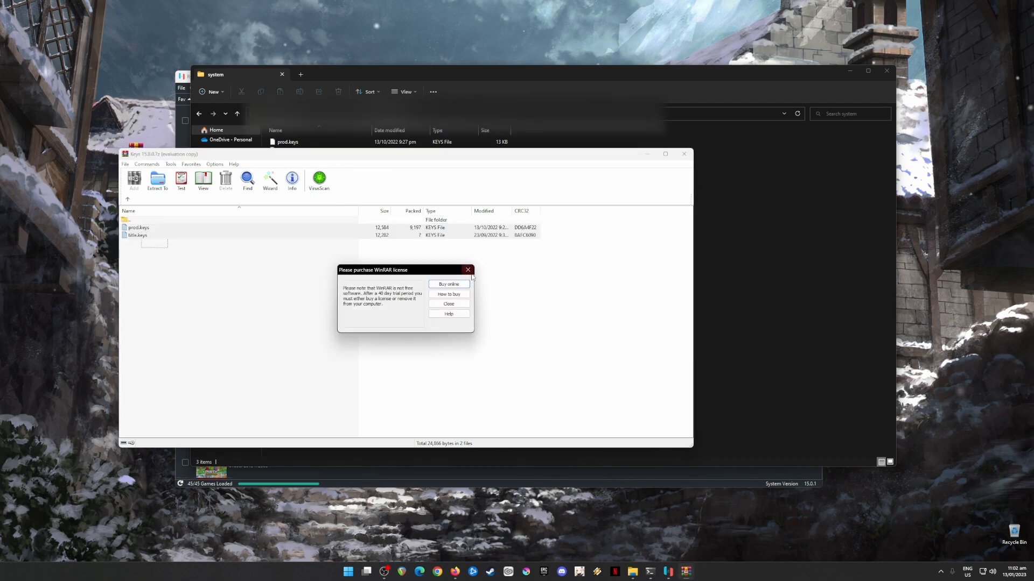
left_click(466, 273)
left_click_drag(399, 232, 775, 236)
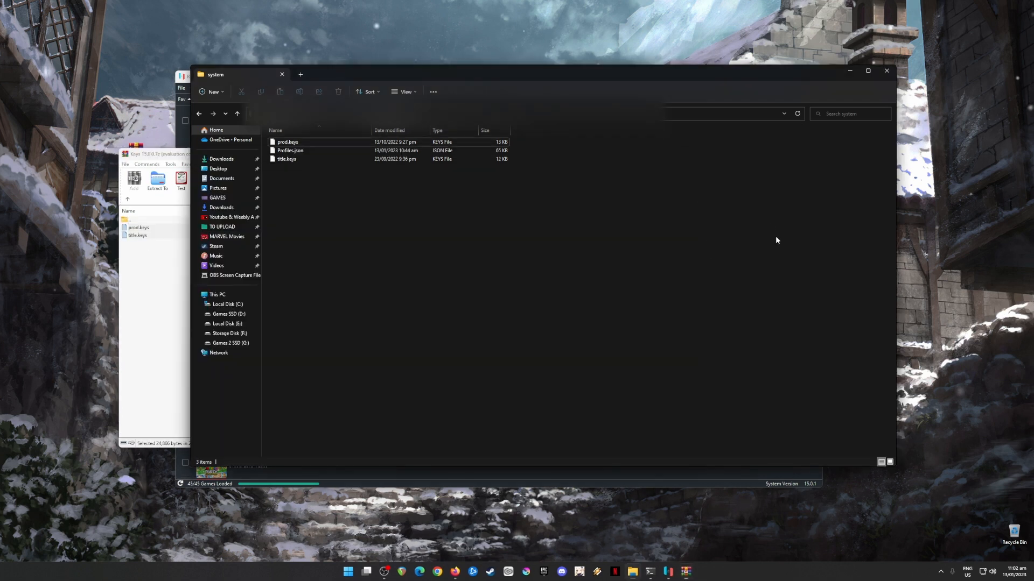
left_click(492, 225)
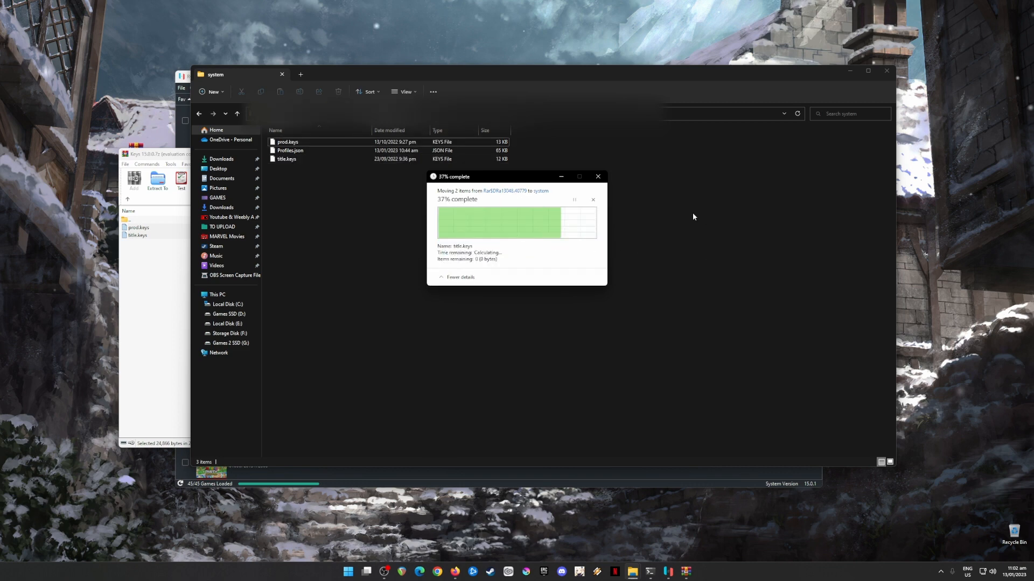
Close the system folder and keys archive windows, and install the Firmware 15.0.1 zip from the Latest Keys & Firmware folder in Ryujinx
left_click(890, 75)
left_click(686, 154)
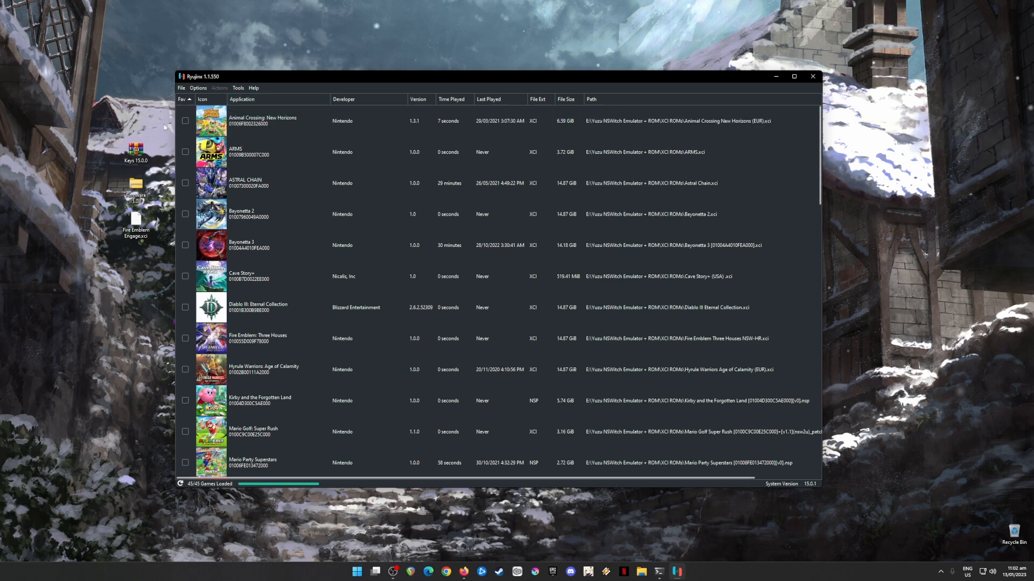
left_click(238, 88)
mouse_move(249, 104)
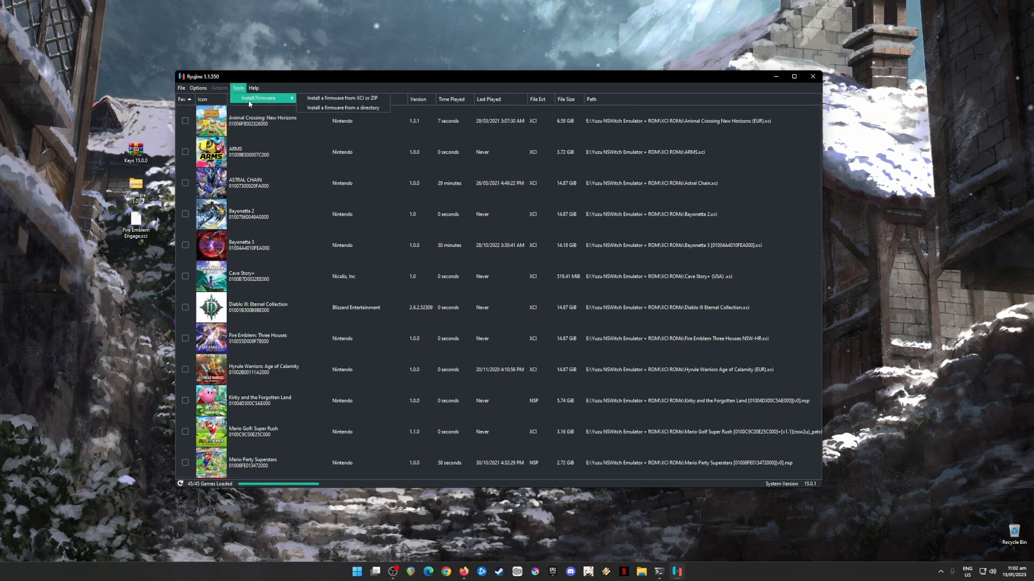
left_click(359, 98)
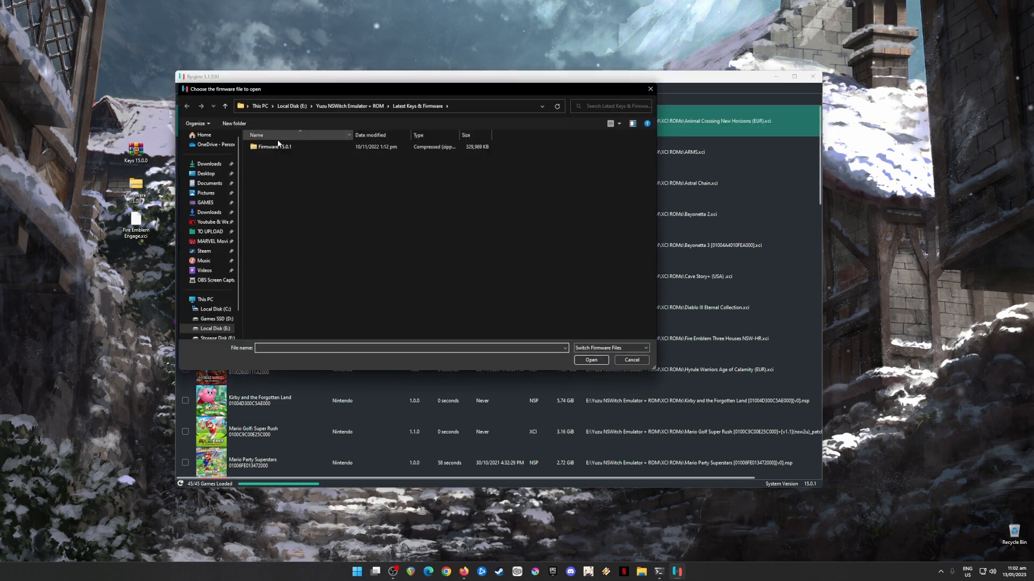
left_click(420, 147)
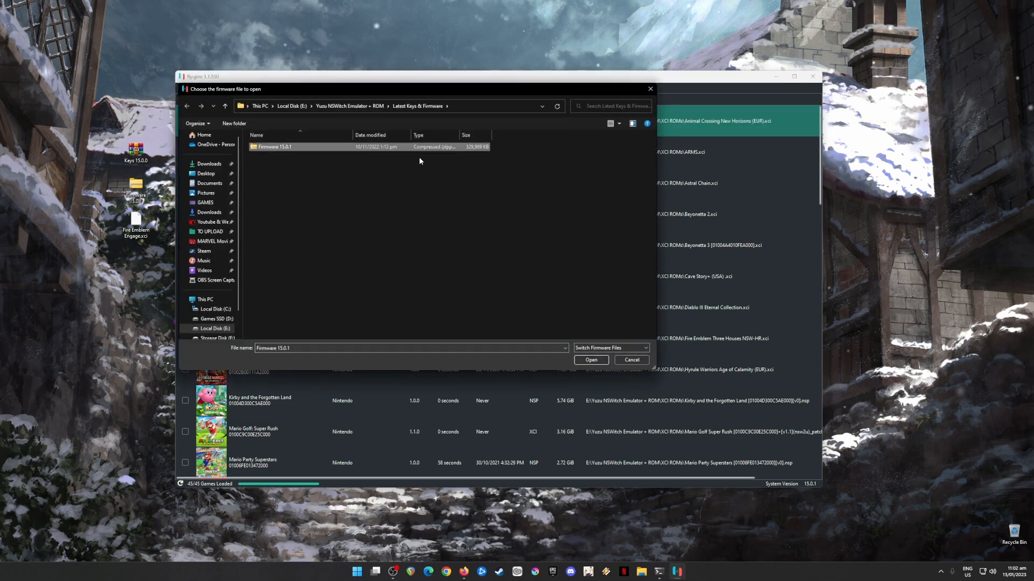
left_click(591, 359)
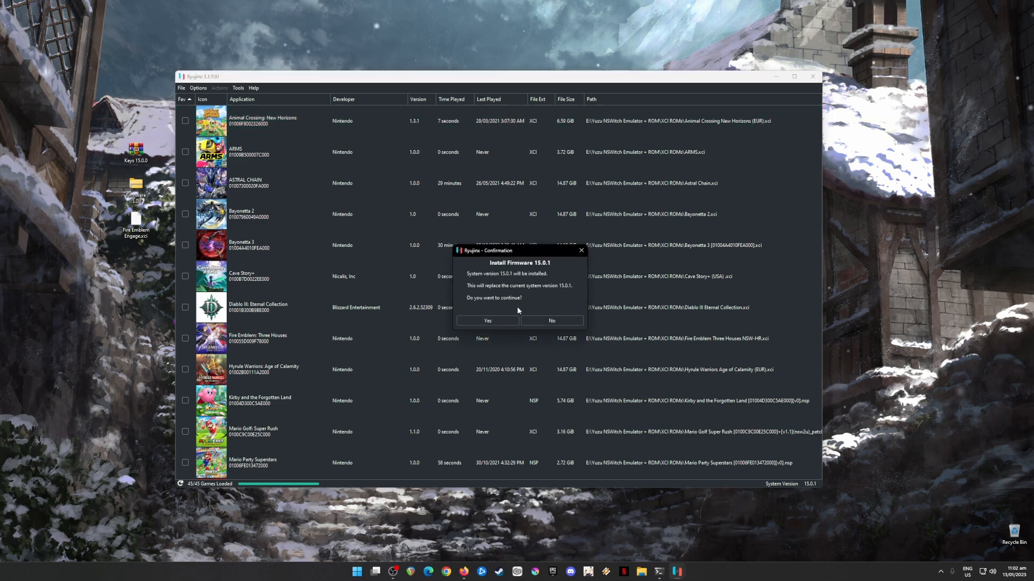
left_click(463, 320)
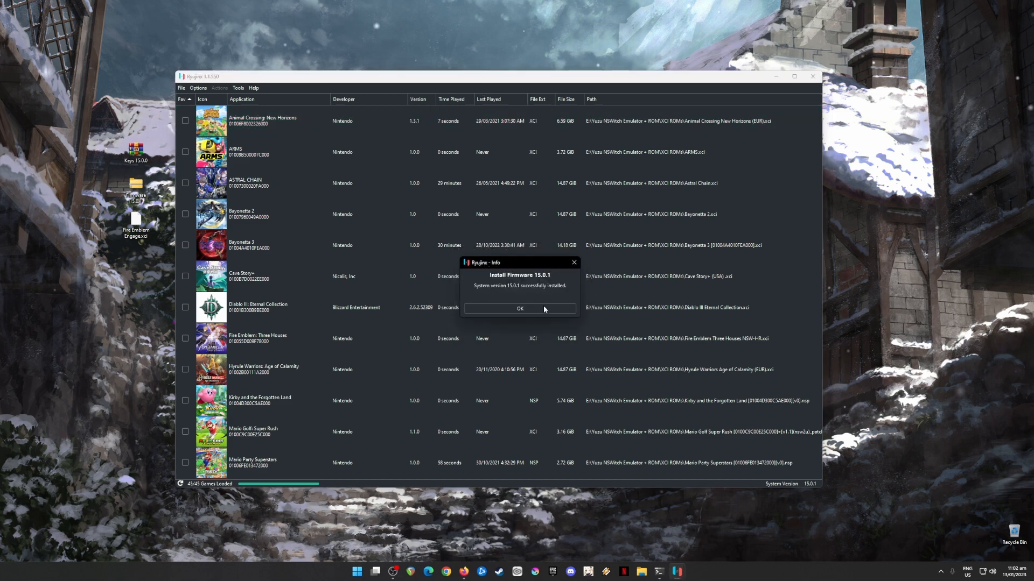
left_click(519, 310)
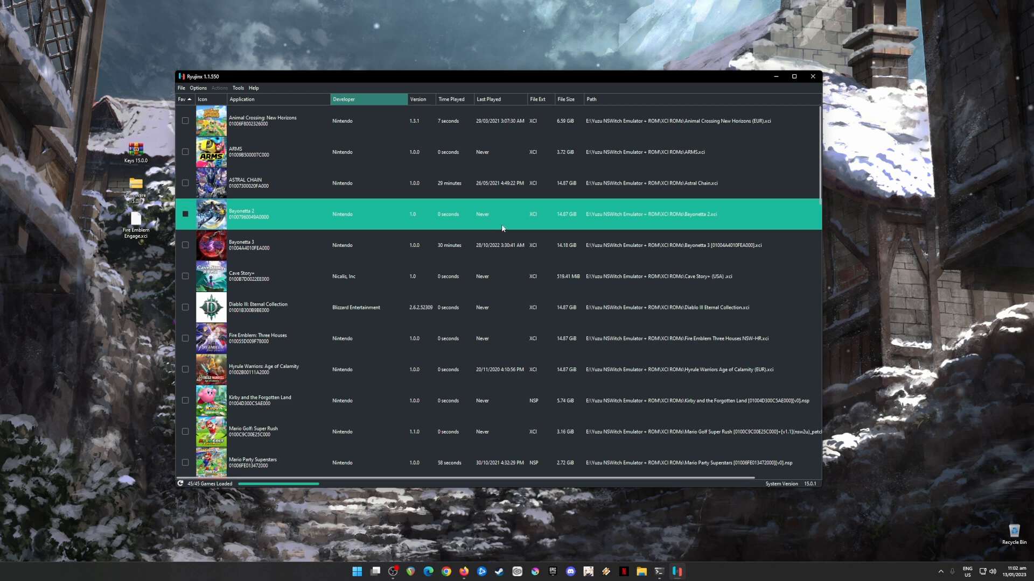
Open the Ryujinx settings and examine the game directory where the XCI ROMs are stored
left_click(432, 189)
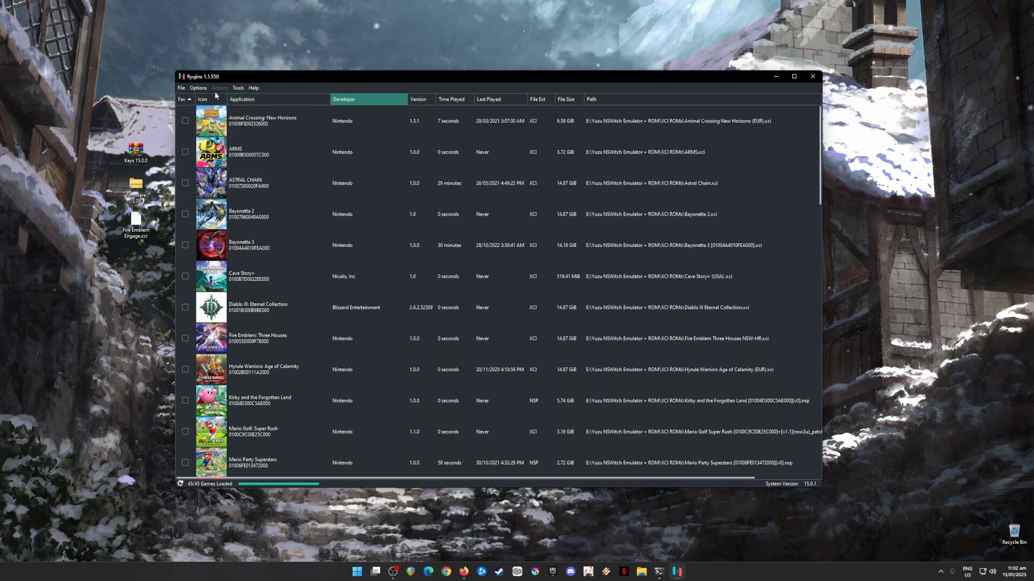
left_click(198, 88)
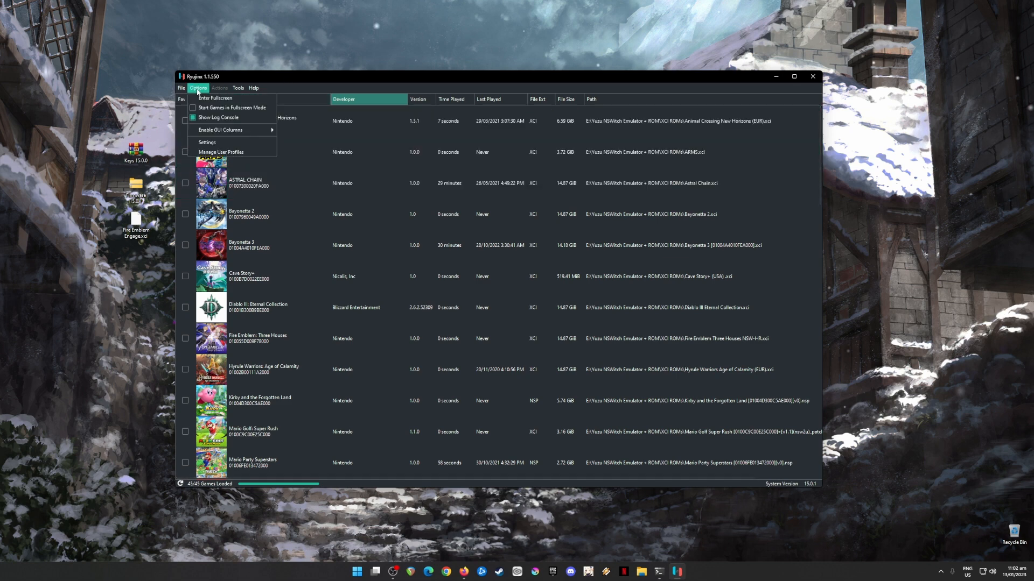
left_click(207, 143)
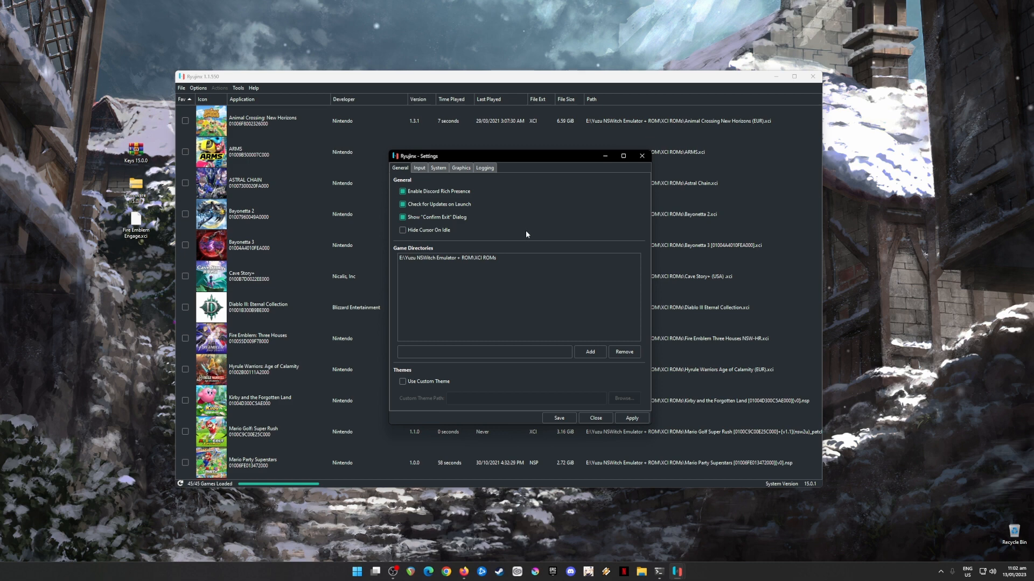
left_click(413, 258)
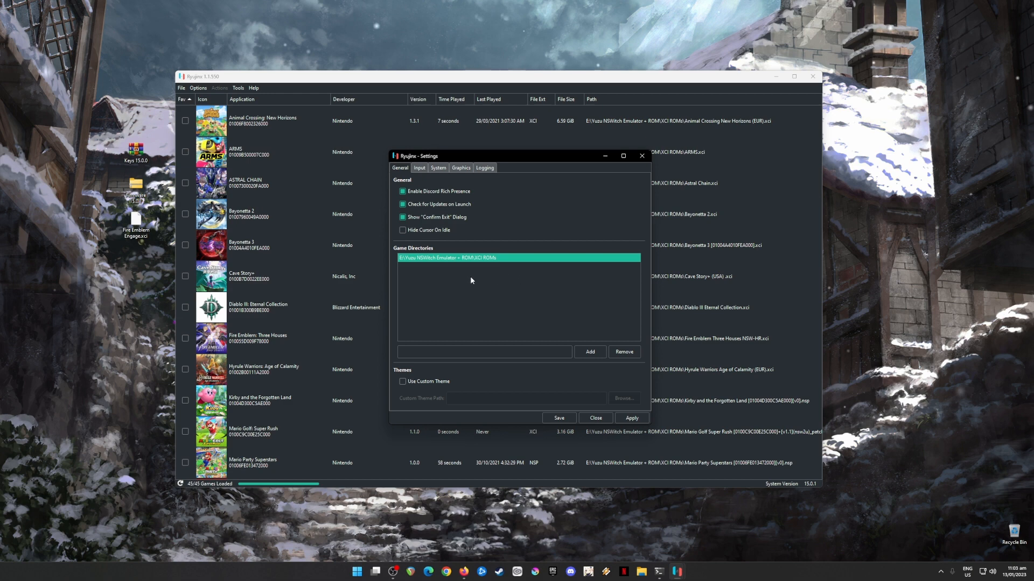
left_click(155, 222)
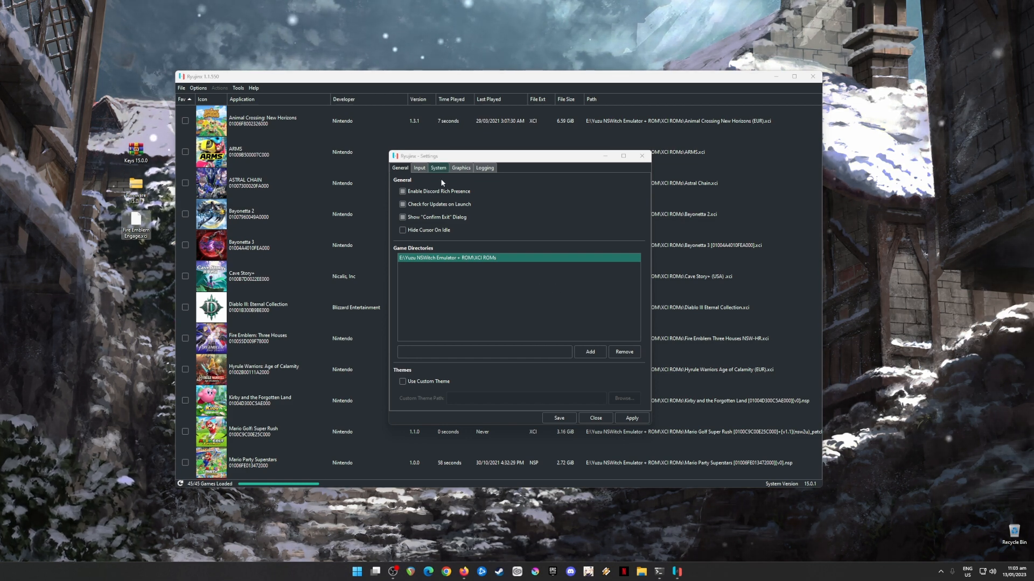
Open Player 1's controller configuration in the input settings and save it with the Nintendo Switch Pro Controller as input device
left_click(419, 168)
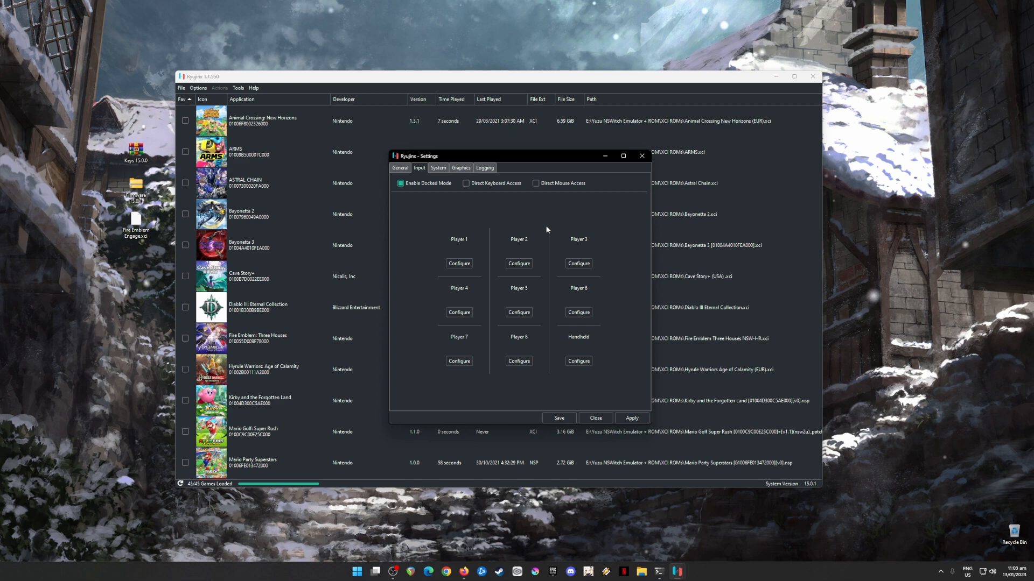
left_click(461, 264)
left_click(460, 264)
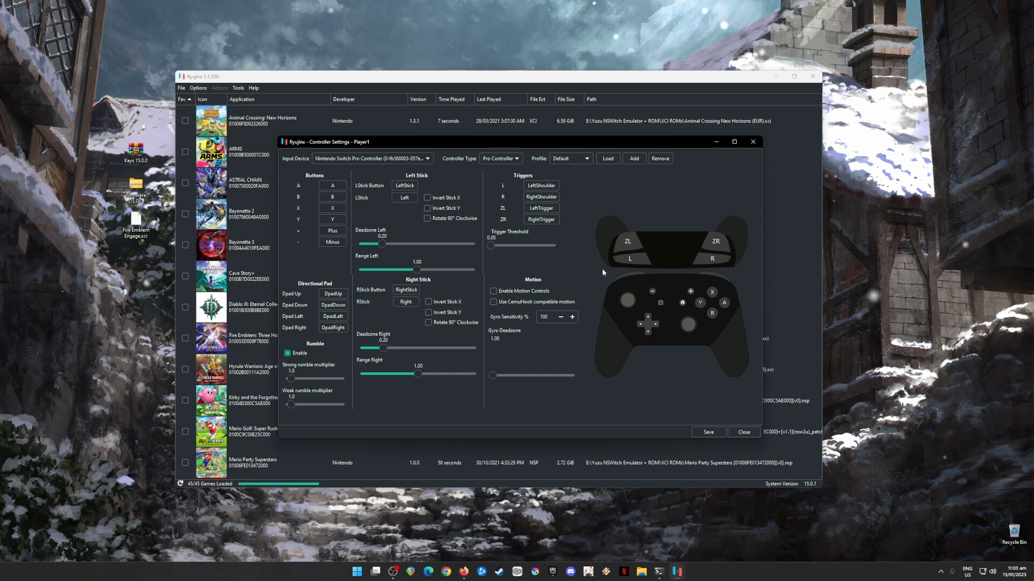
left_click(709, 432)
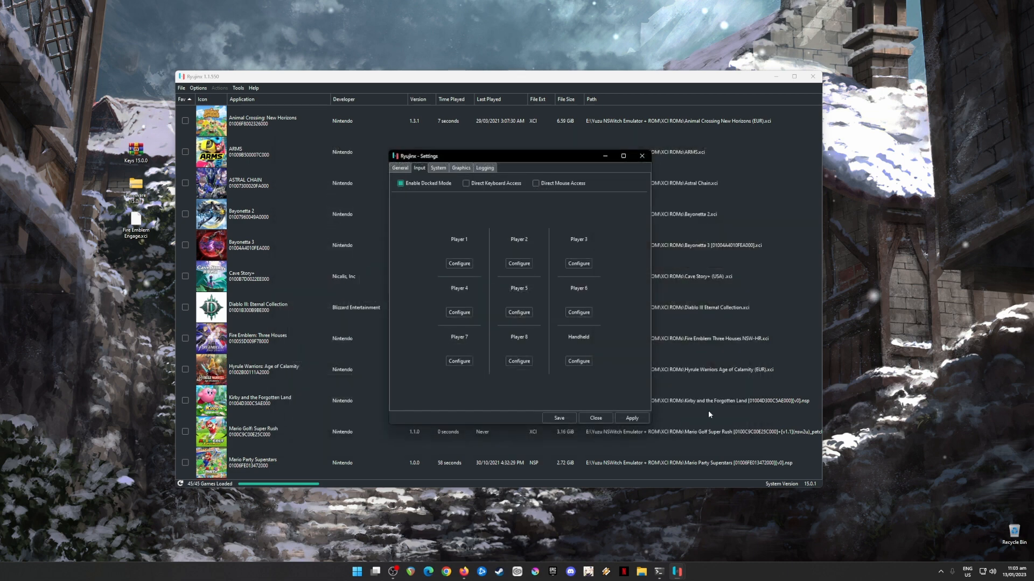
Review the system settings, set the graphics resolution scale to 2x (1440p/2160p), then save the settings and minimize Ryujinx
left_click(439, 168)
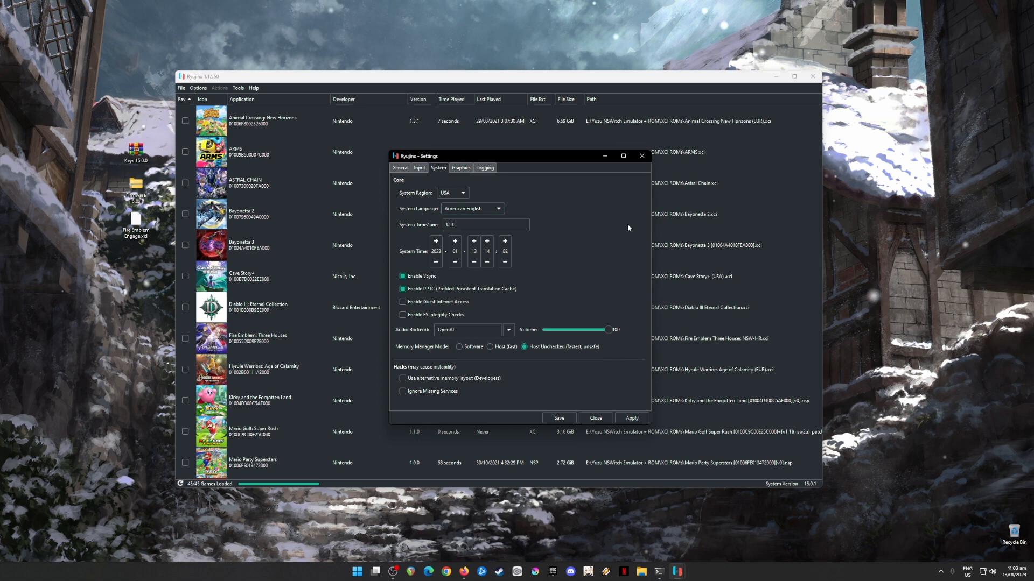
left_click(460, 168)
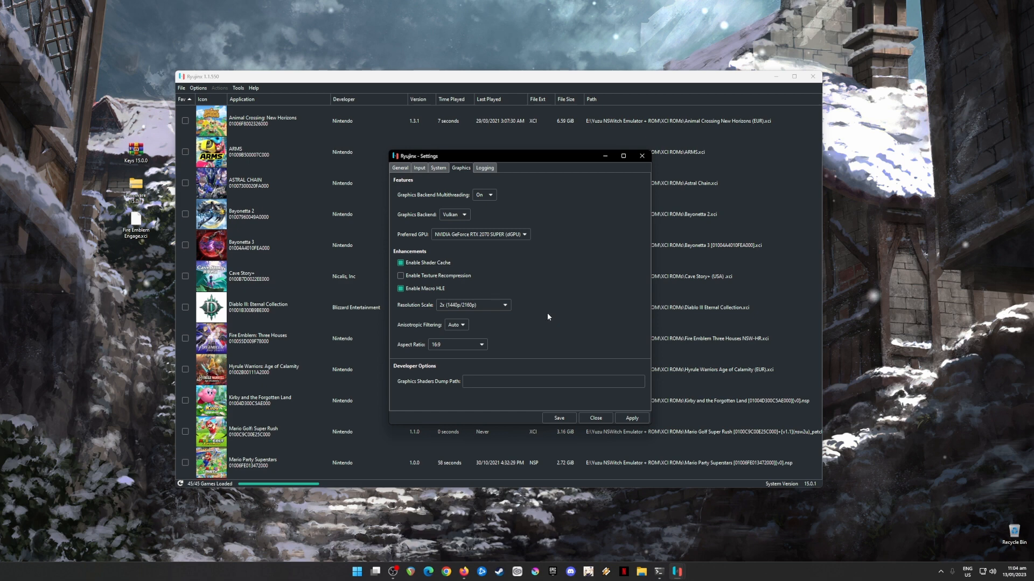
left_click(506, 306)
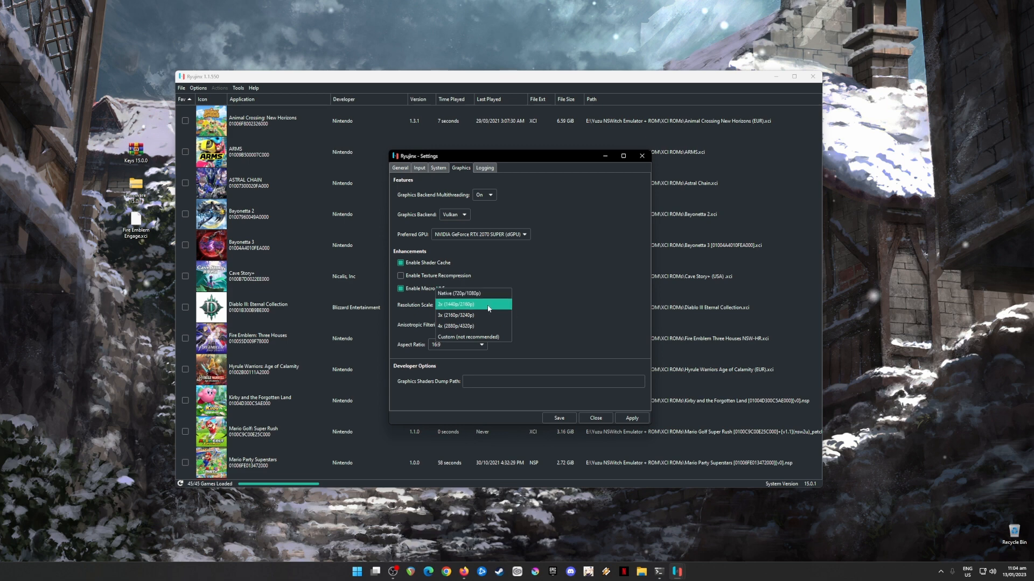
left_click(486, 305)
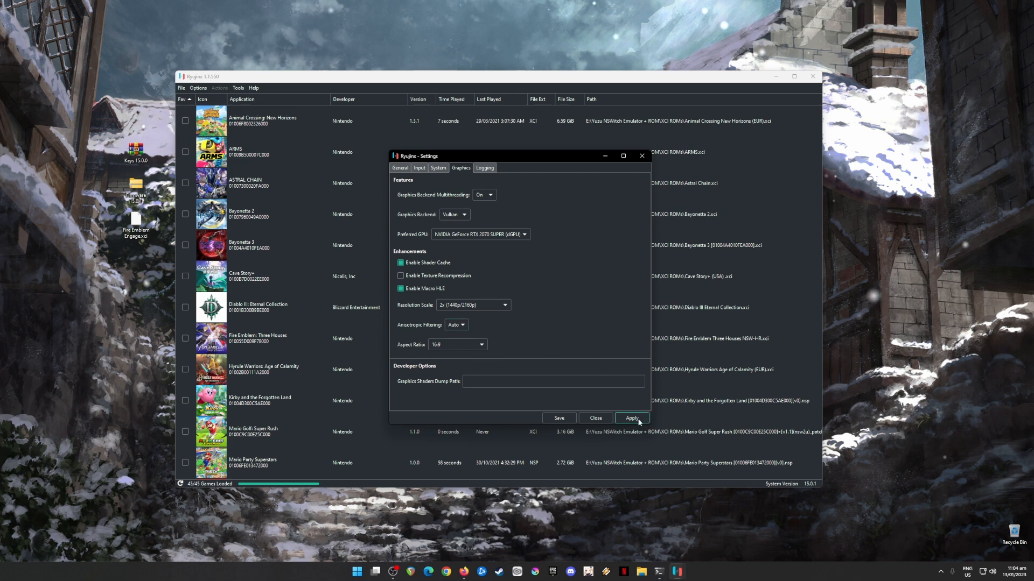
left_click(559, 418)
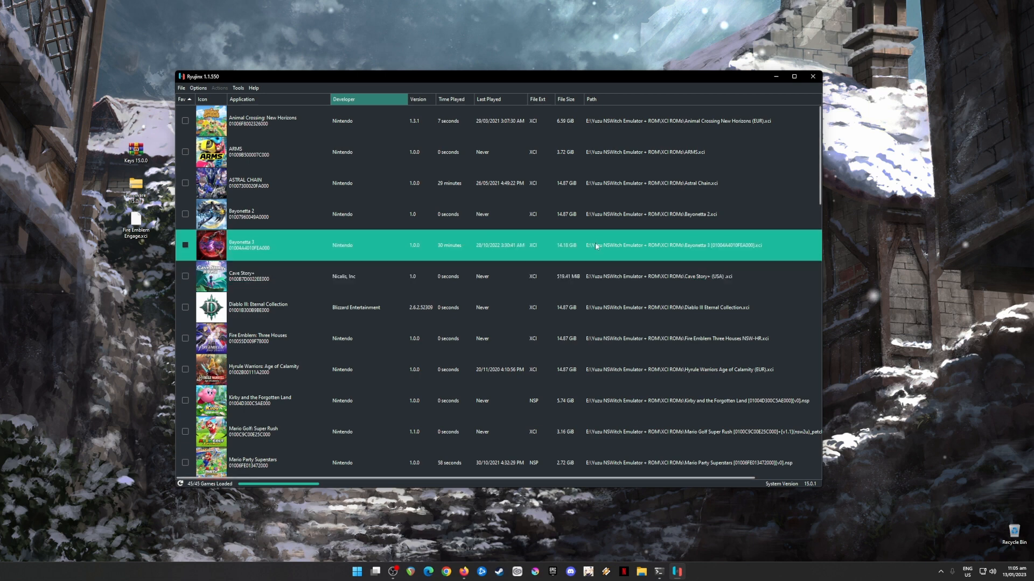
left_click(775, 77)
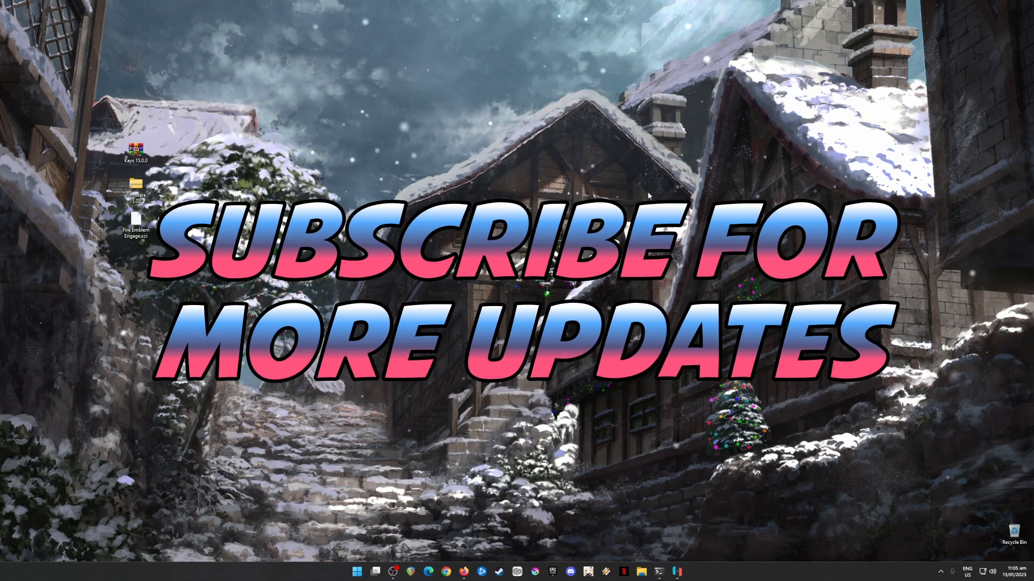